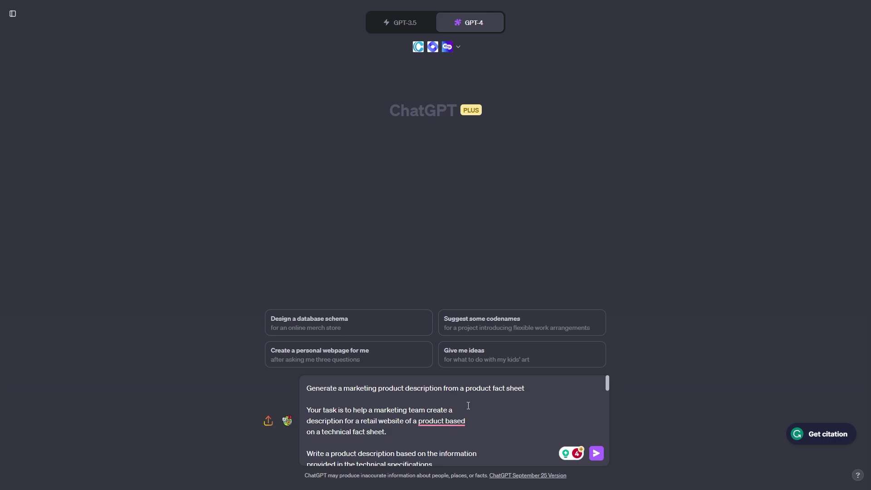
Review the chair fact-sheet prompt and submit it to GPT-4.
scroll(327, 432, down, 1)
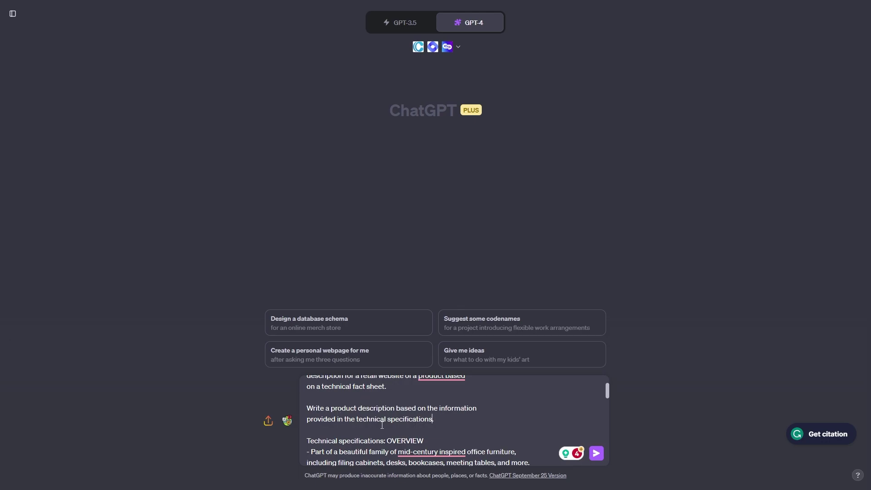
scroll(444, 416, down, 1)
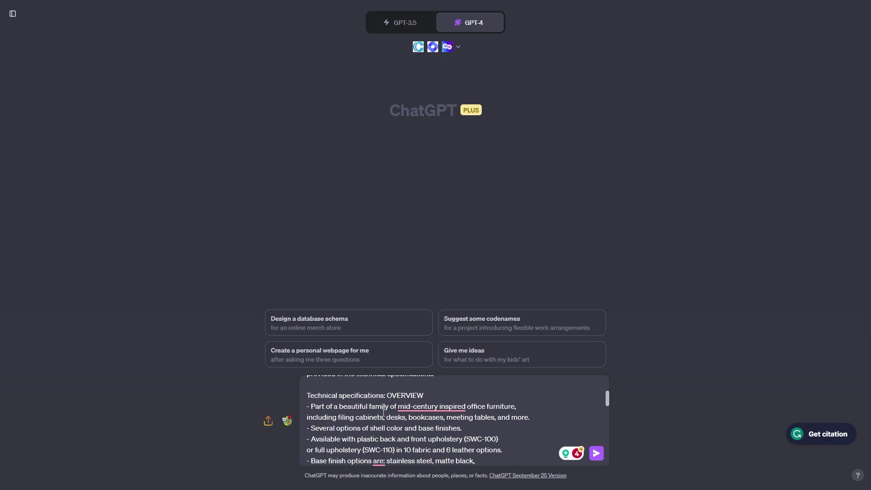
scroll(383, 413, down, 10)
scroll(412, 435, up, 12)
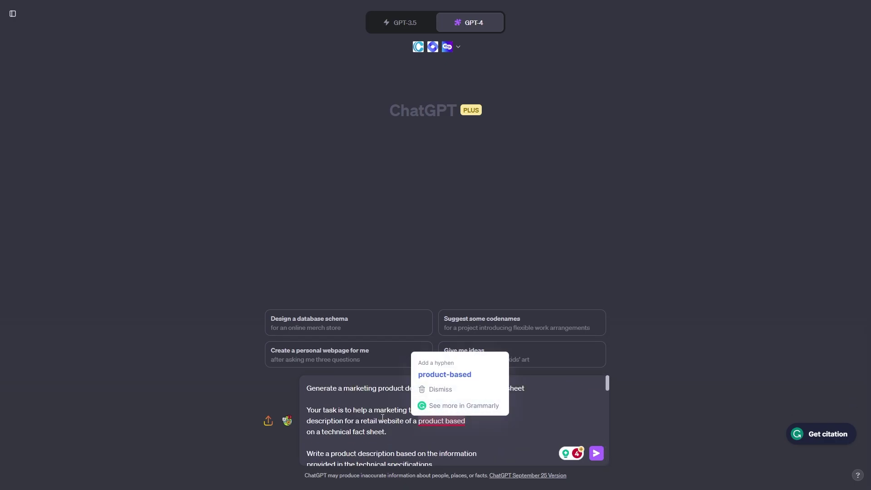
click(355, 421)
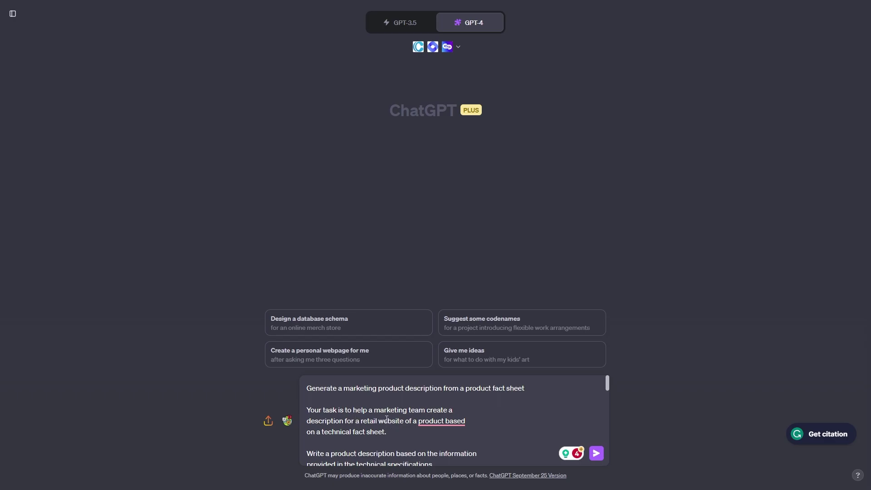
key(Return)
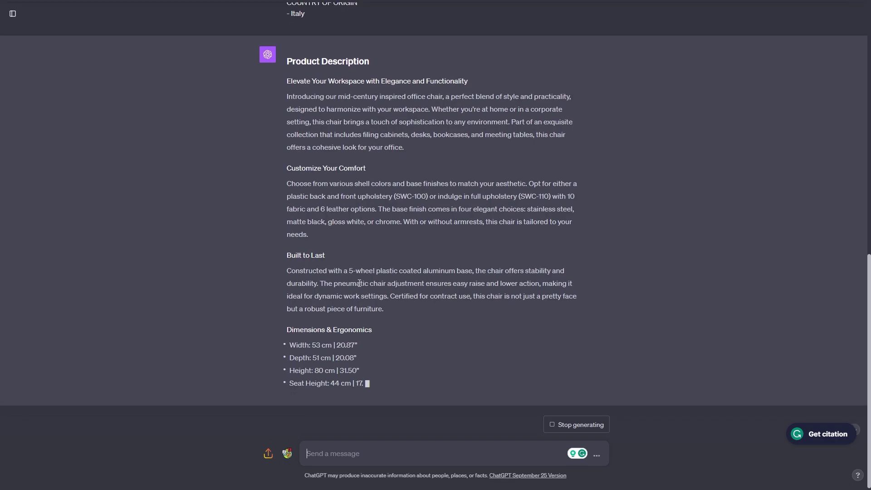
Look over the finished sectioned chair description and paste the revised prompt into the message box.
scroll(363, 263, up, 8)
scroll(359, 251, up, 4)
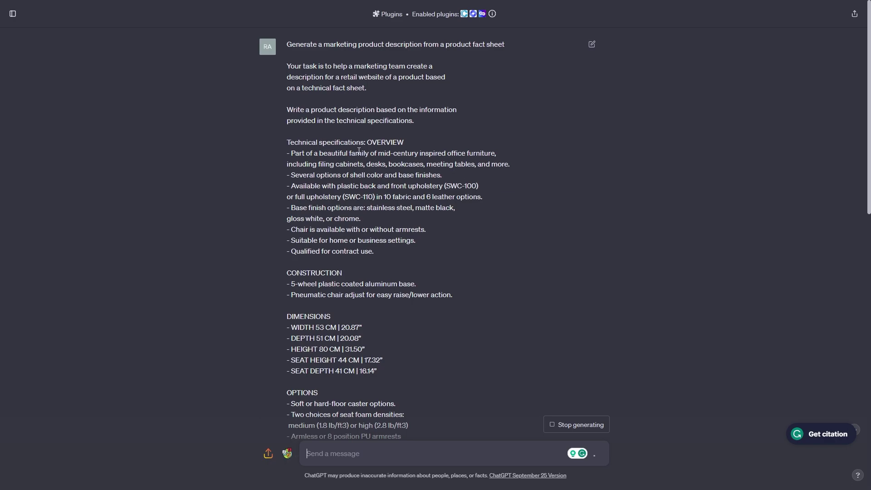
scroll(420, 254, down, 10)
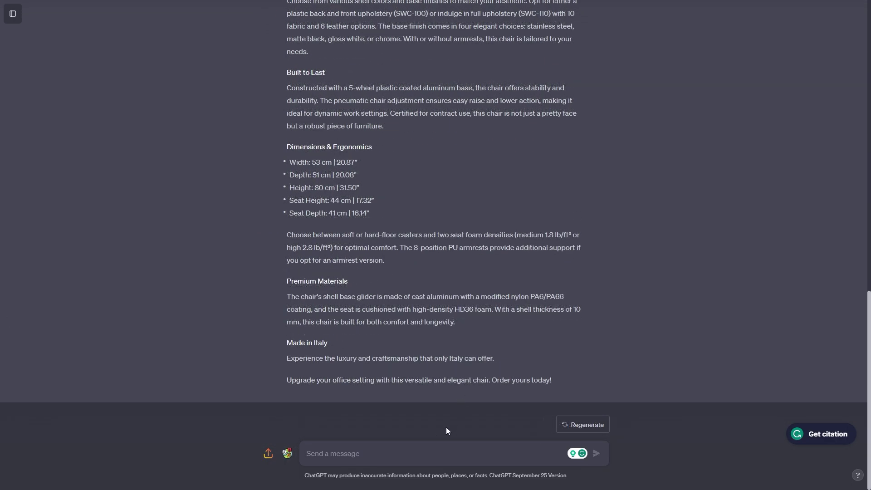
key(ctrl+v)
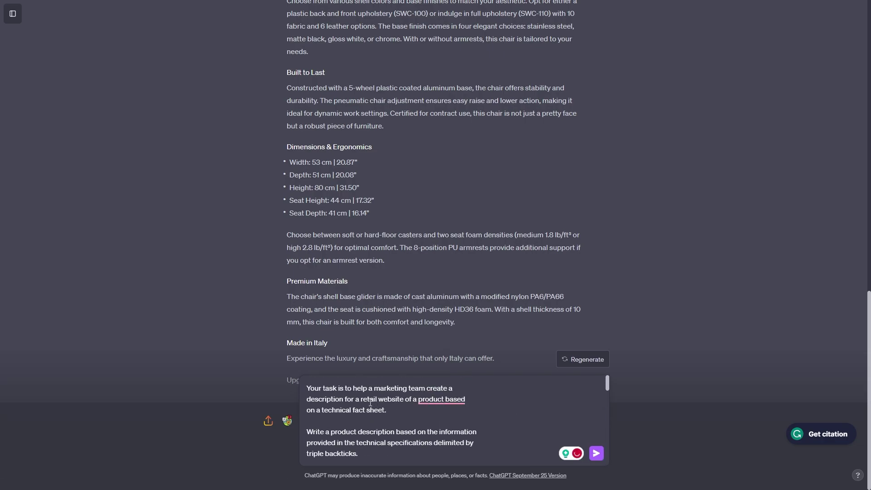
Delete the prompt's opening paragraph and check the 'Use at most 50 words.' line.
drag(386, 409, 301, 399)
key(Delete)
key(Delete)
key(Delete)
drag(393, 435, 298, 429)
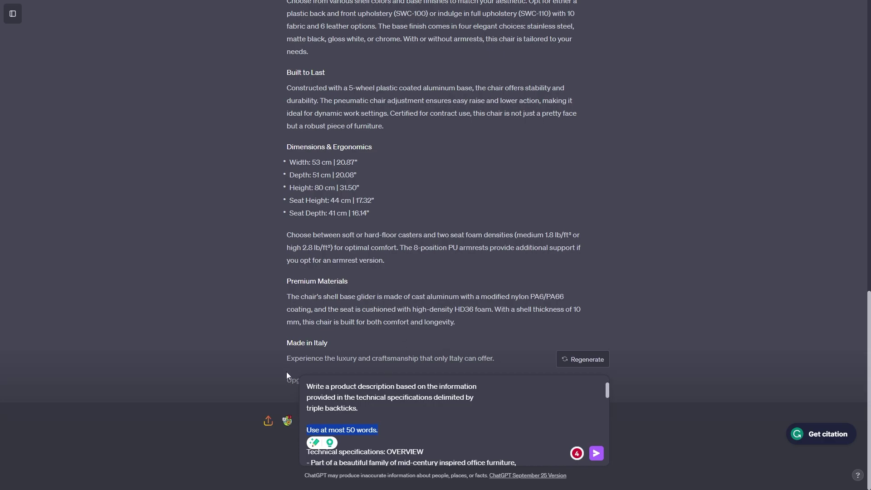
scroll(385, 272, up, 7)
scroll(426, 286, down, 7)
click(370, 428)
drag(370, 428, 282, 428)
click(384, 430)
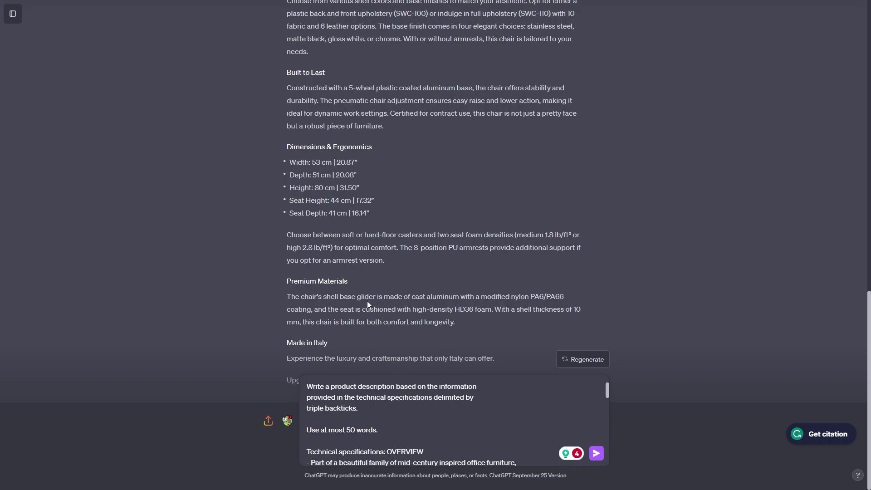
Send the revised prompt with the 50-word limit.
scroll(393, 297, up, 4)
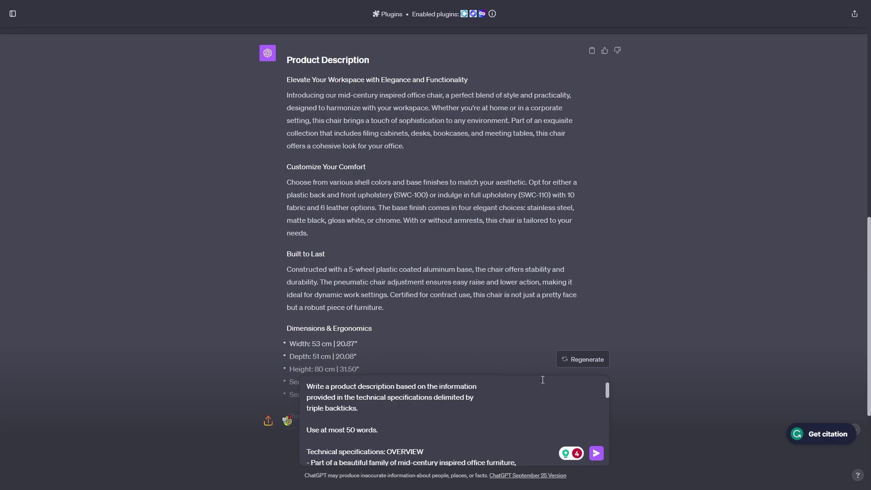
scroll(376, 206, down, 4)
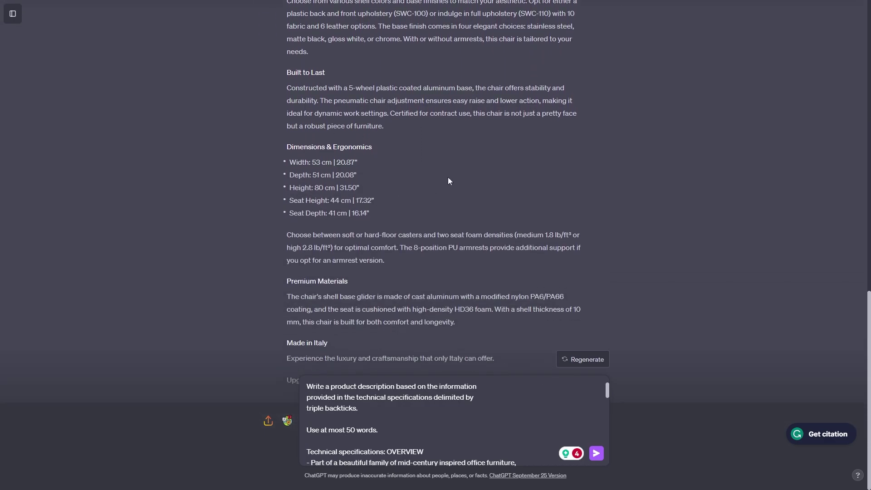
scroll(391, 217, up, 6)
scroll(508, 250, down, 6)
click(595, 453)
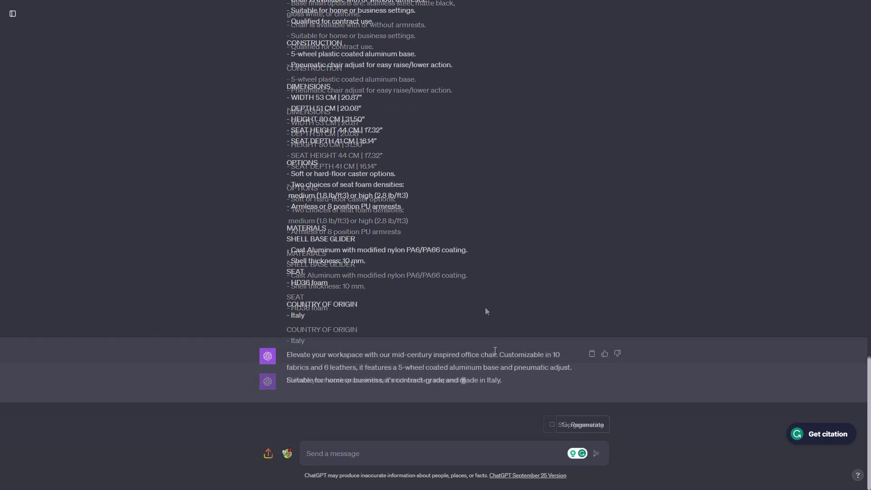
Compare the short Italian-made chair reply against the prompt's 50-word limit.
drag(288, 354, 510, 382)
click(518, 384)
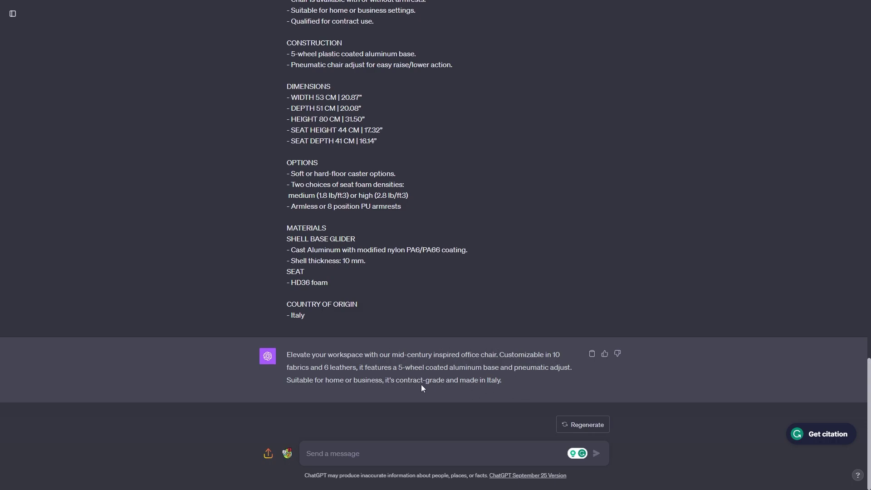
scroll(423, 399, up, 15)
drag(374, 349, 393, 354)
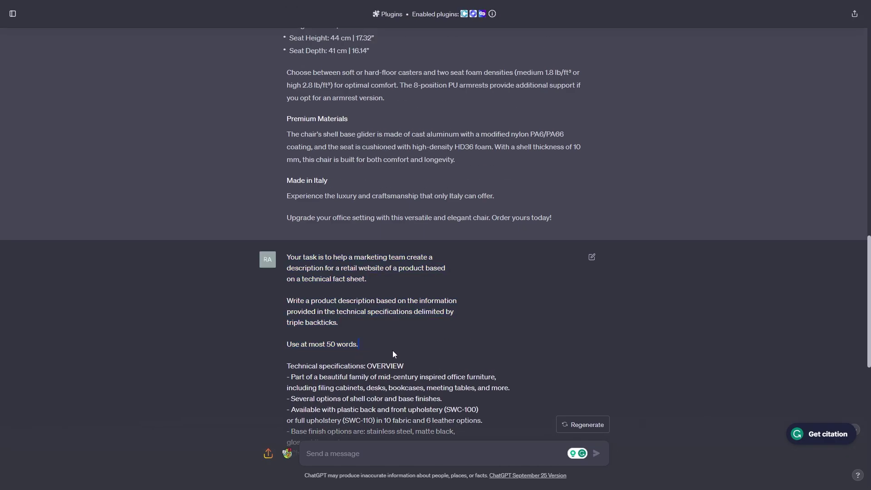
scroll(394, 354, down, 10)
drag(532, 383, 292, 354)
Check the technical specifications line and paste the next prompt version into the message box.
scroll(504, 373, up, 5)
drag(286, 143, 374, 142)
scroll(449, 317, down, 20)
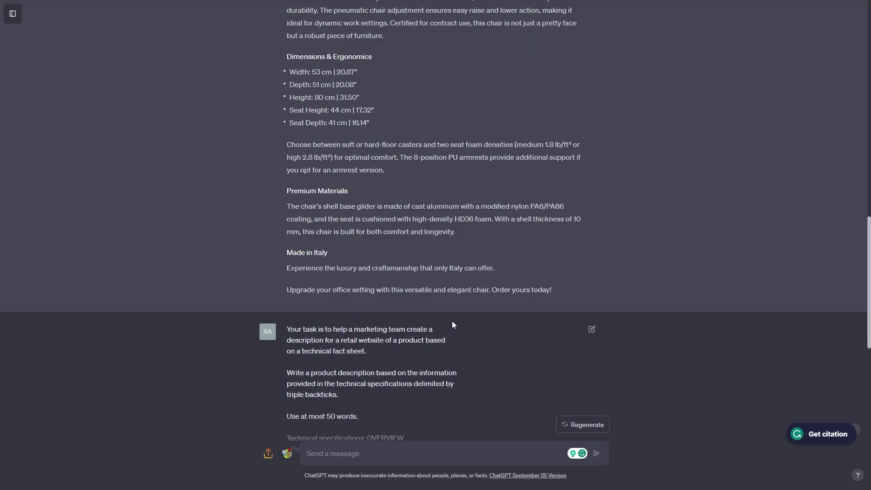
key(ctrl+v)
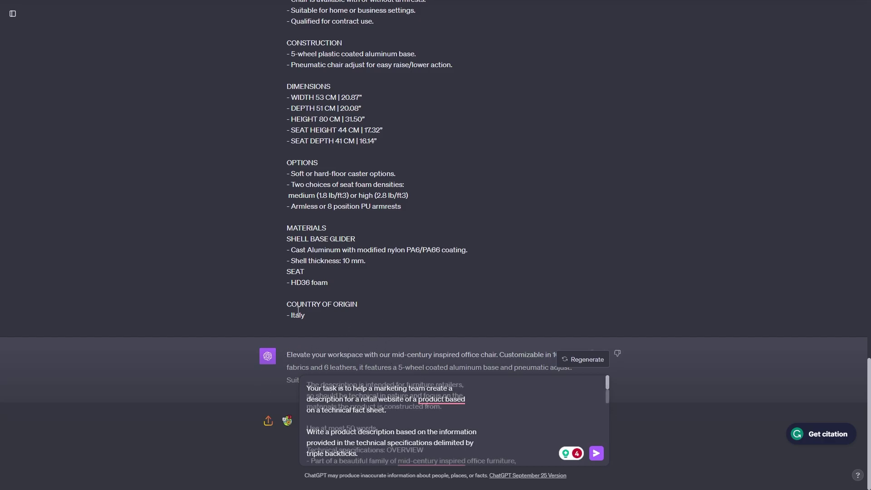
Check the prompt's technical, materials-focused lines for furniture retailers and send it.
mouse_move(425, 404)
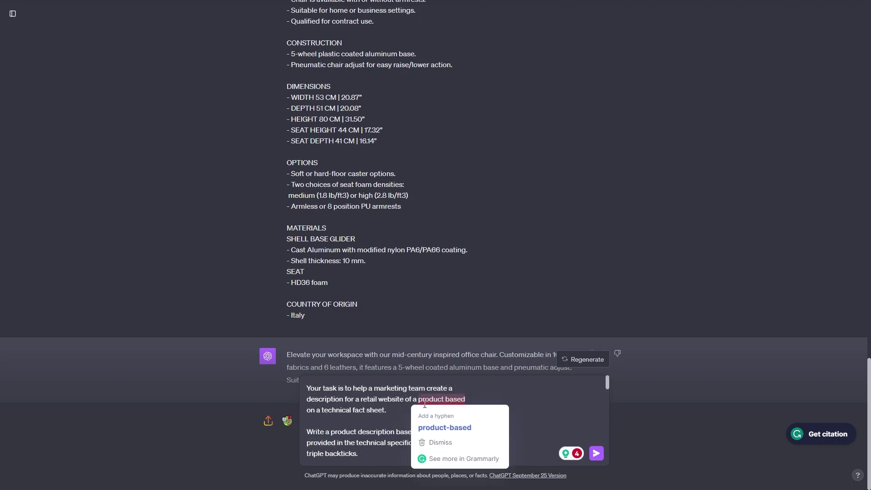
scroll(356, 397, down, 2)
scroll(413, 428, up, 1)
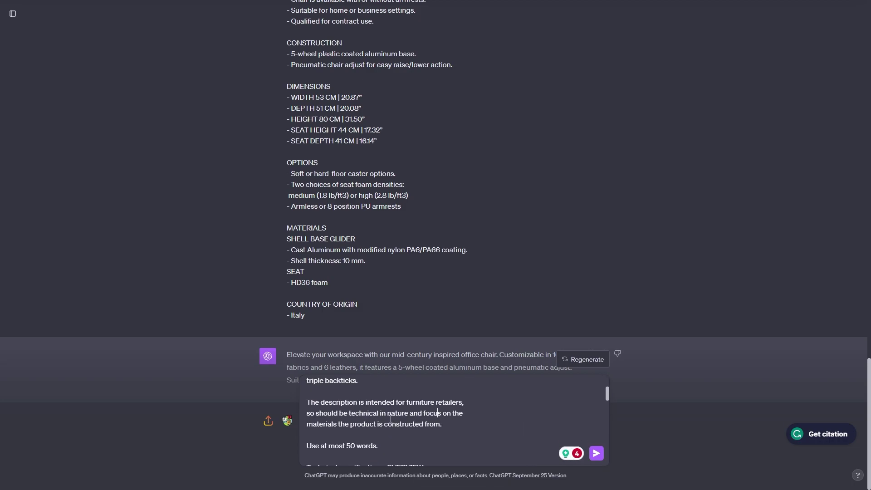
scroll(414, 428, down, 1)
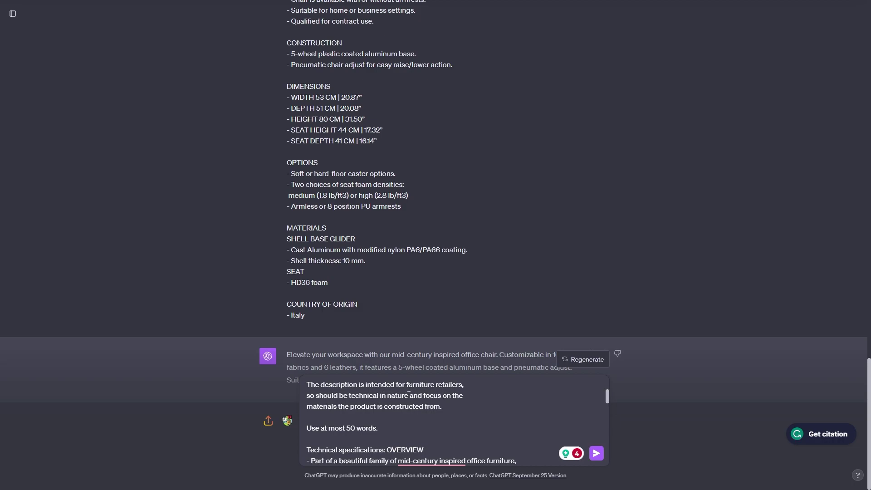
drag(444, 408, 292, 399)
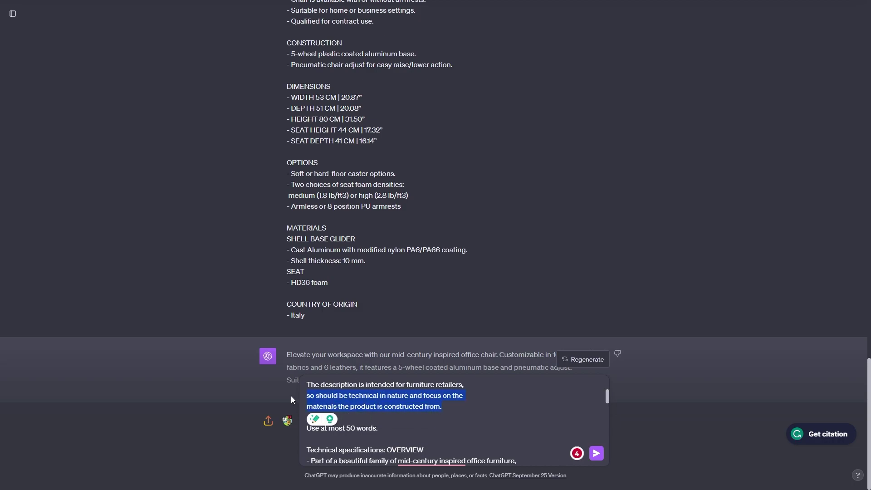
drag(443, 408, 297, 394)
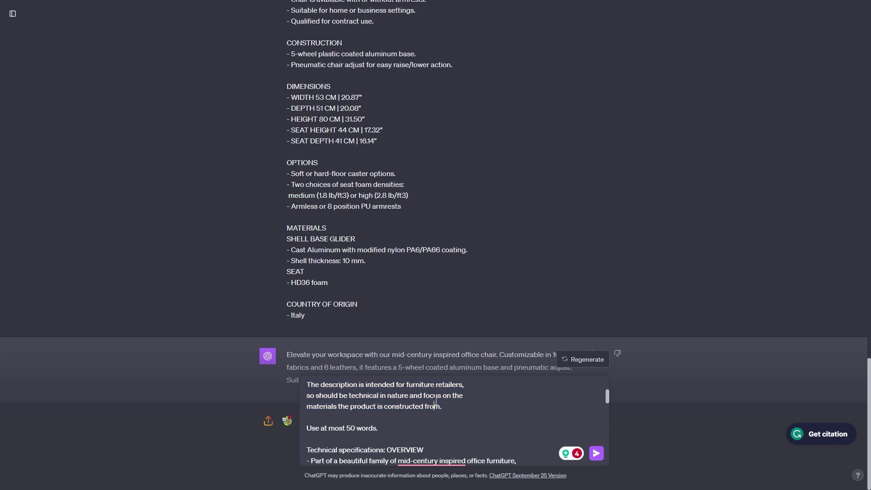
drag(442, 406, 308, 406)
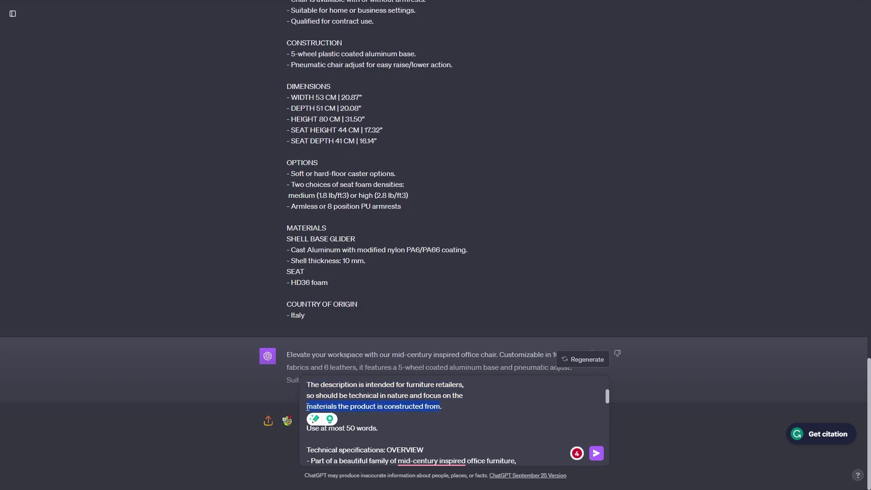
click(473, 420)
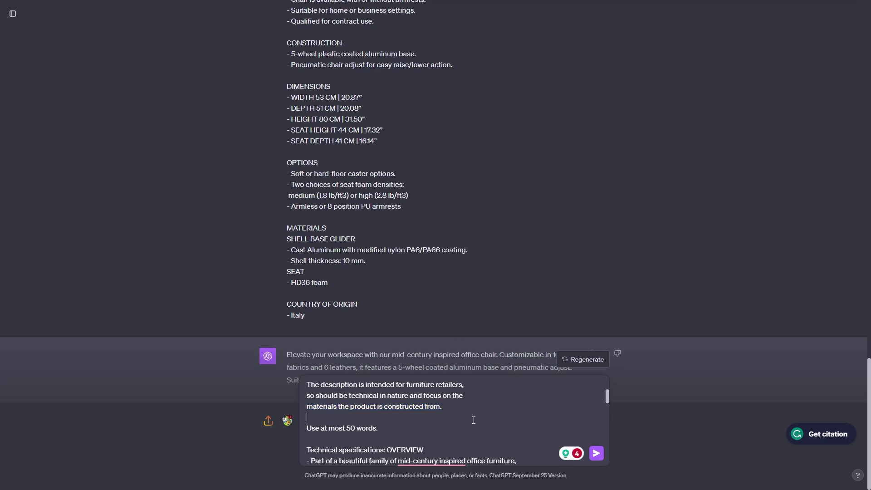
click(596, 453)
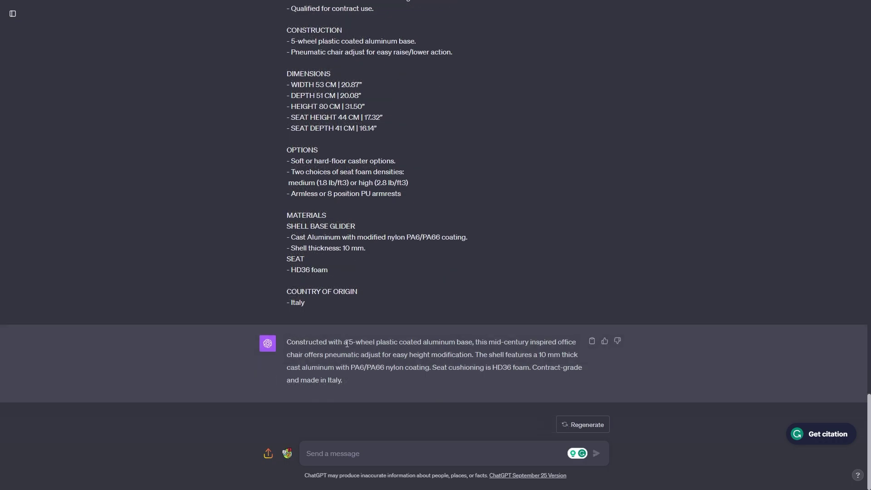
drag(474, 341, 443, 339)
click(440, 396)
scroll(410, 382, up, 9)
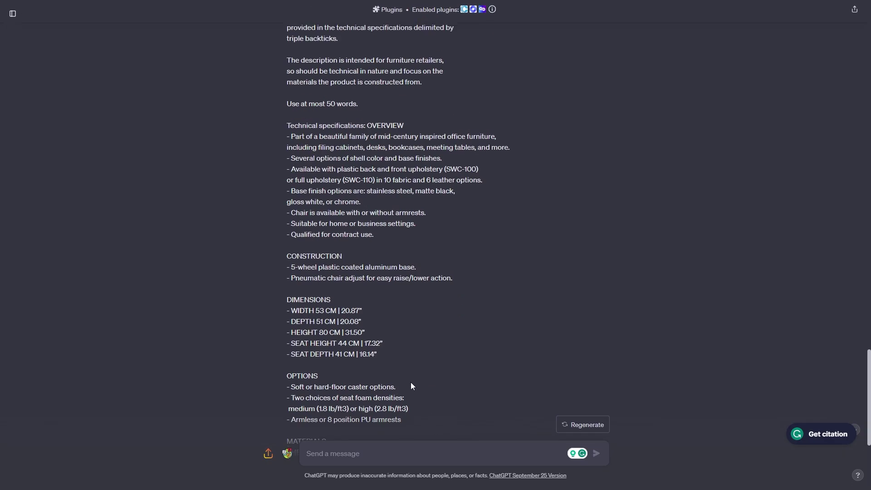
drag(453, 257, 287, 247)
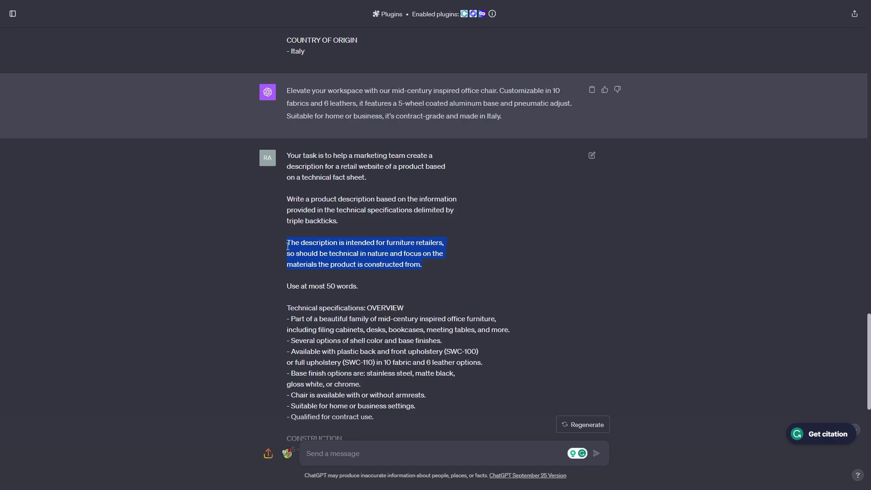
scroll(460, 326, down, 9)
drag(438, 380, 321, 362)
click(361, 390)
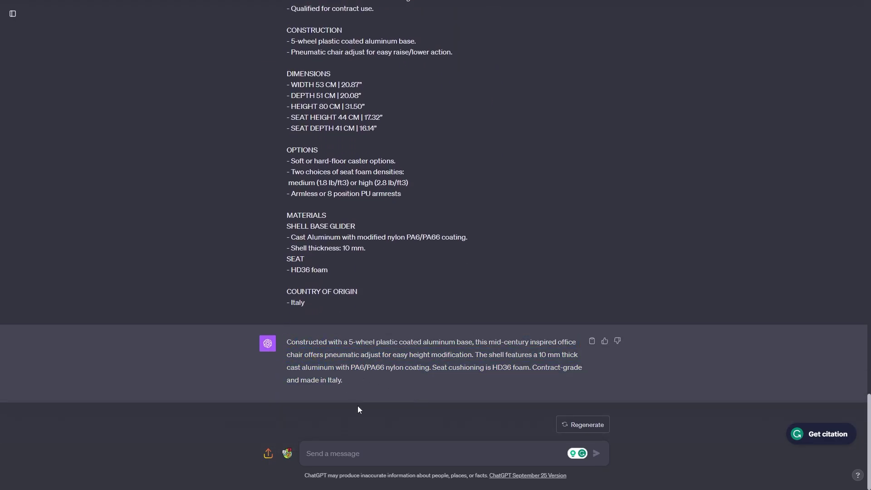
Paste the prompt asking for every 7-character Product ID at the end and send it.
key(ctrl+v)
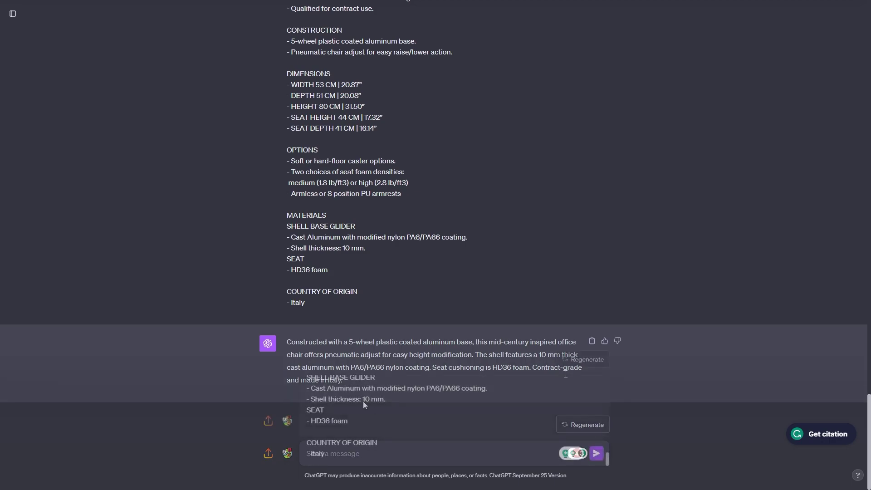
scroll(491, 421, up, 5)
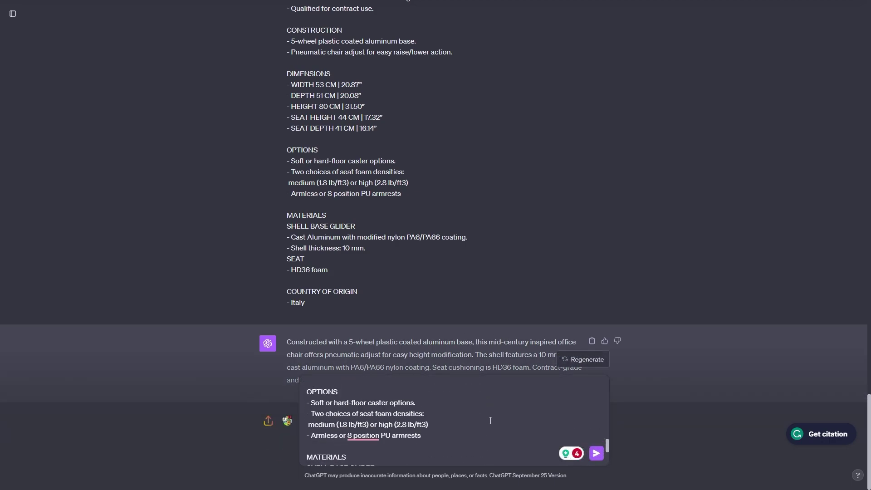
scroll(491, 420, up, 5)
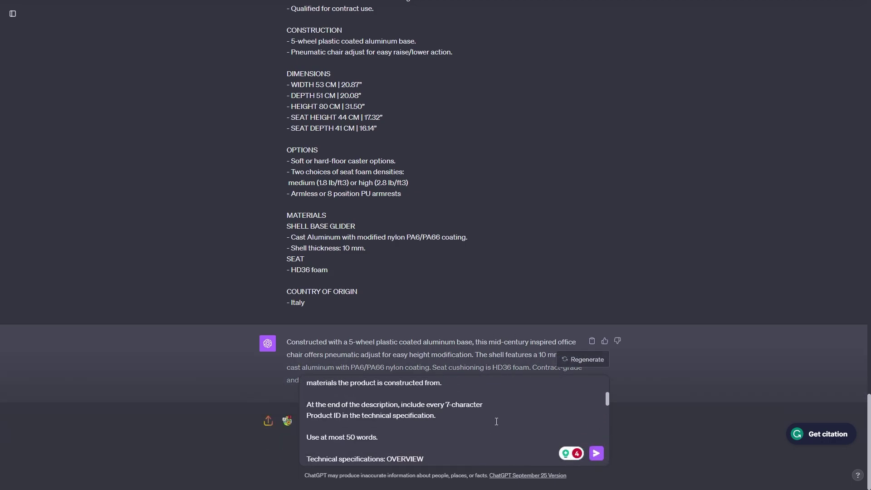
drag(430, 416, 349, 402)
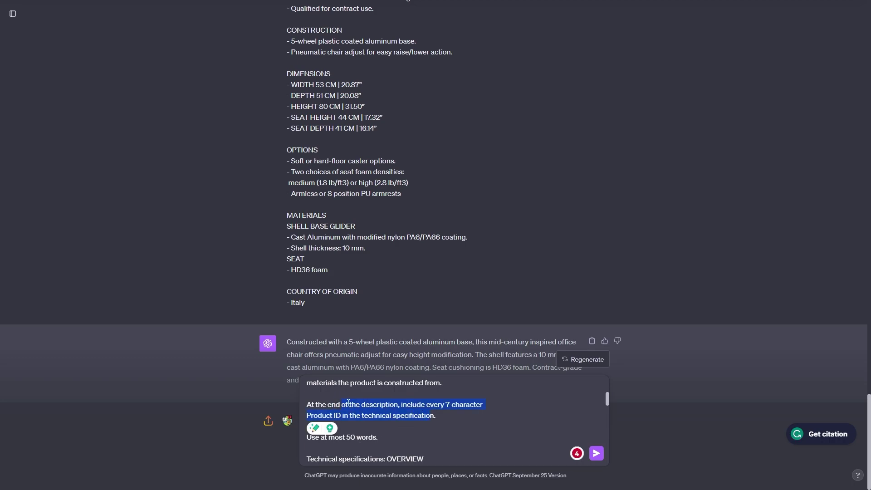
drag(458, 404, 429, 415)
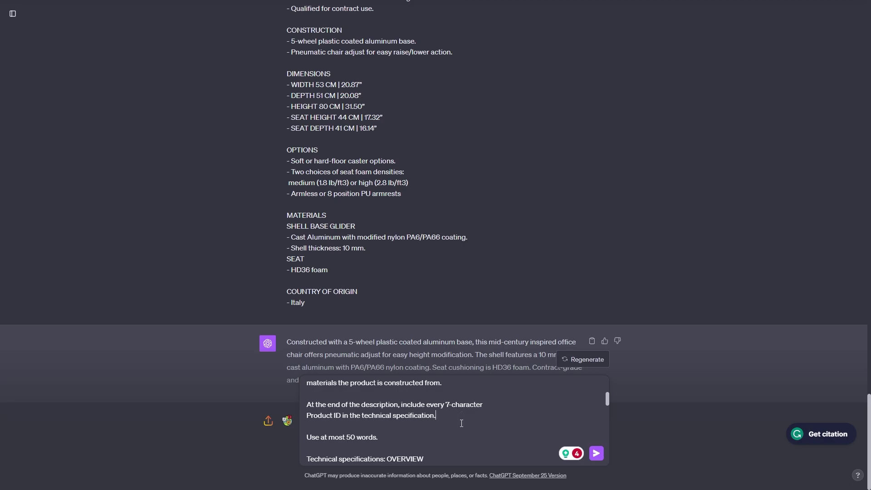
scroll(462, 418, up, 5)
scroll(467, 422, down, 10)
scroll(473, 429, up, 10)
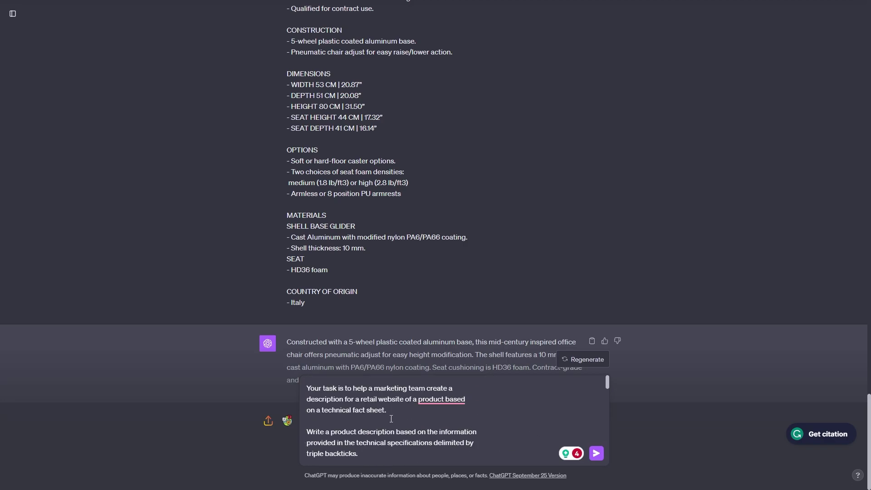
key(Return)
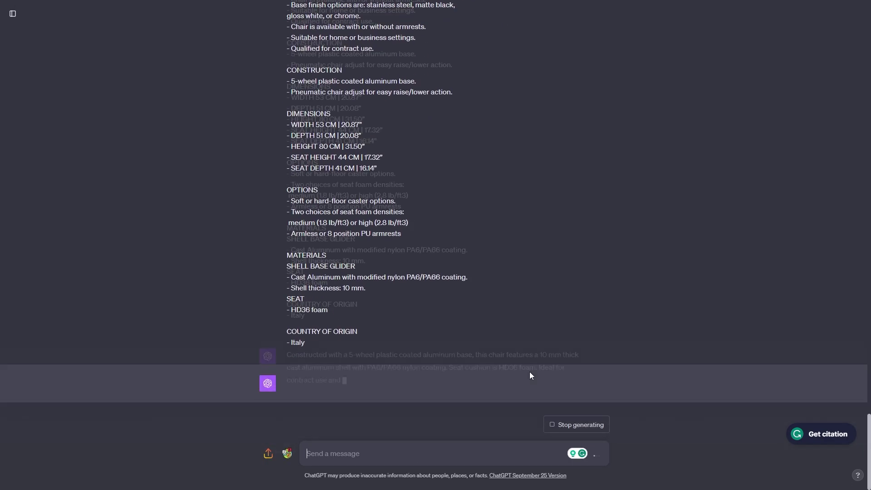
scroll(538, 242, up, 8)
scroll(522, 245, down, 6)
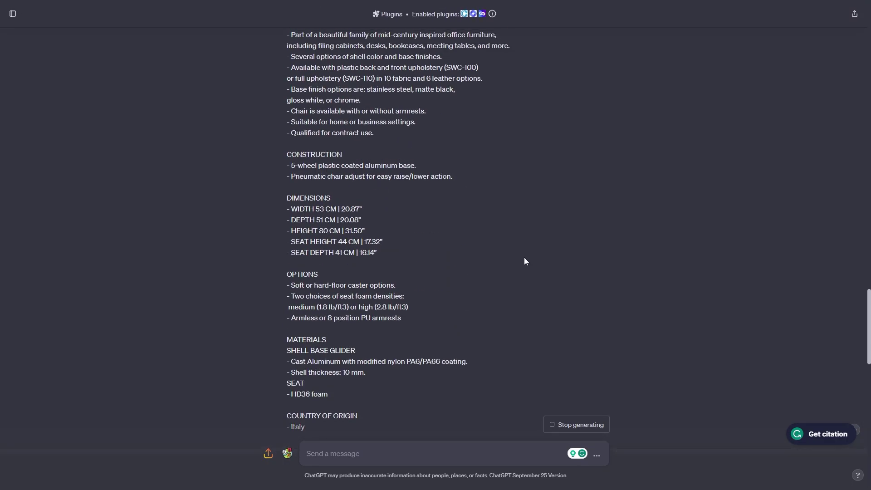
scroll(512, 295, up, 3)
scroll(503, 334, up, 1)
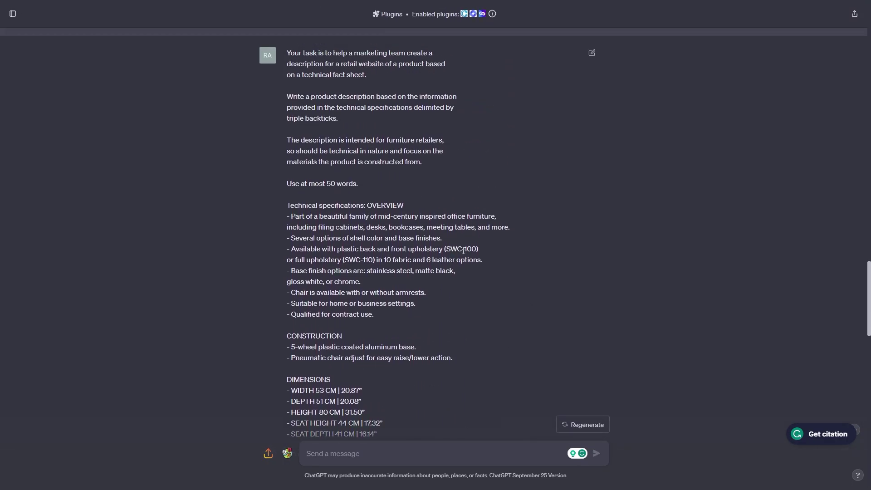
drag(478, 249, 443, 248)
drag(373, 260, 335, 259)
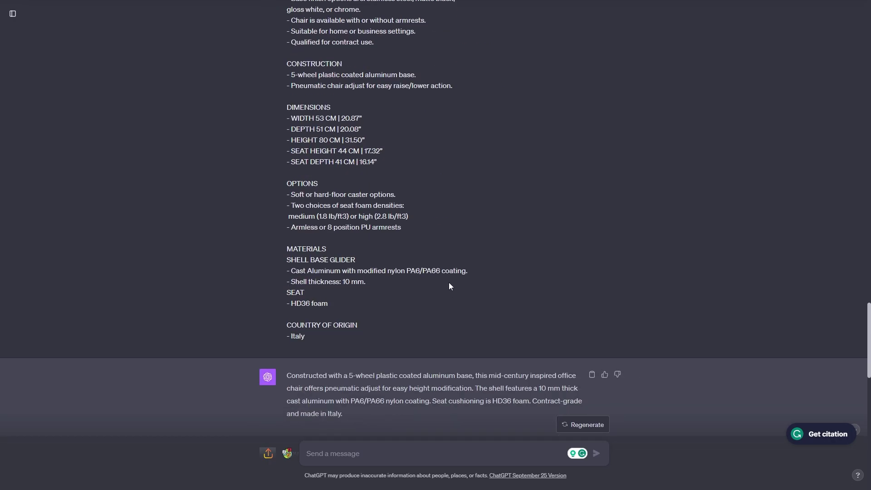
scroll(453, 301, up, 5)
scroll(448, 333, down, 5)
scroll(449, 340, down, 1)
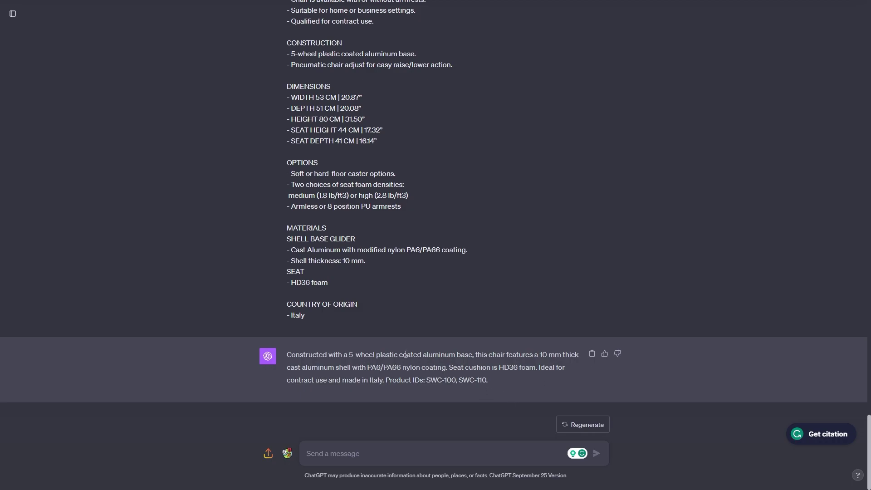
drag(423, 354, 514, 389)
click(473, 354)
click(496, 383)
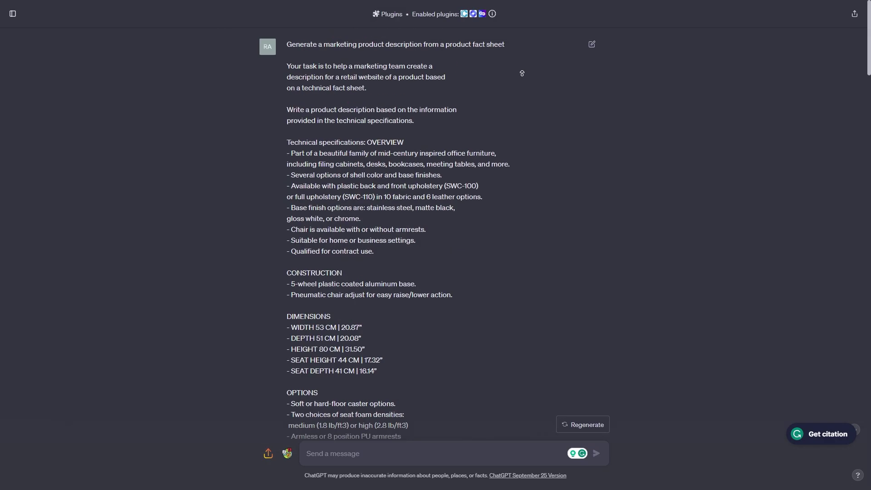
scroll(540, 307, down, 8)
scroll(506, 331, down, 3)
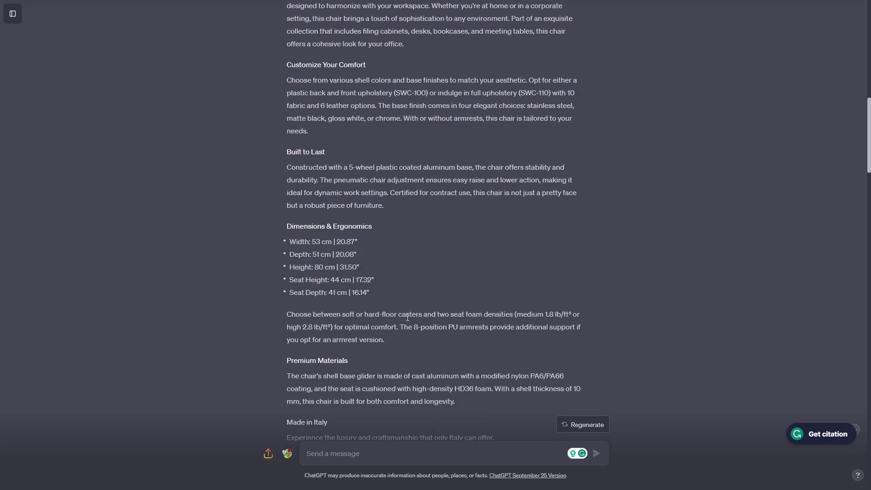
scroll(407, 318, up, 20)
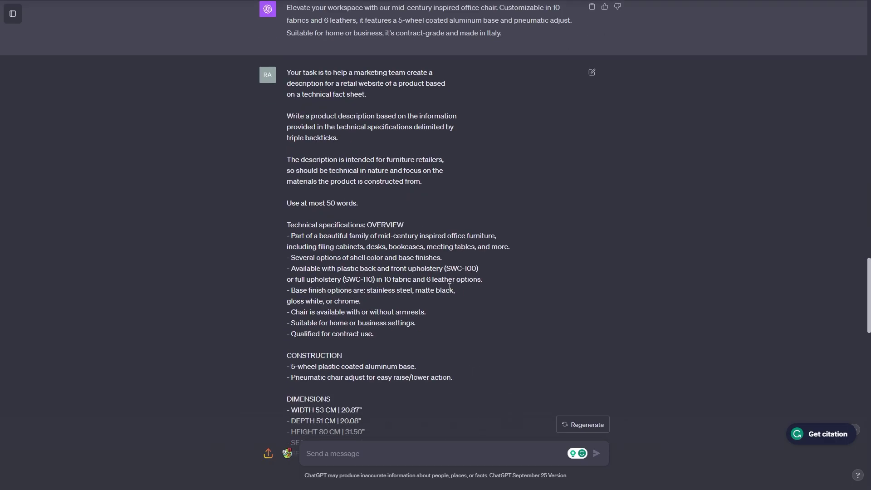
scroll(449, 287, up, 5)
drag(272, 233, 450, 260)
drag(451, 259, 501, 261)
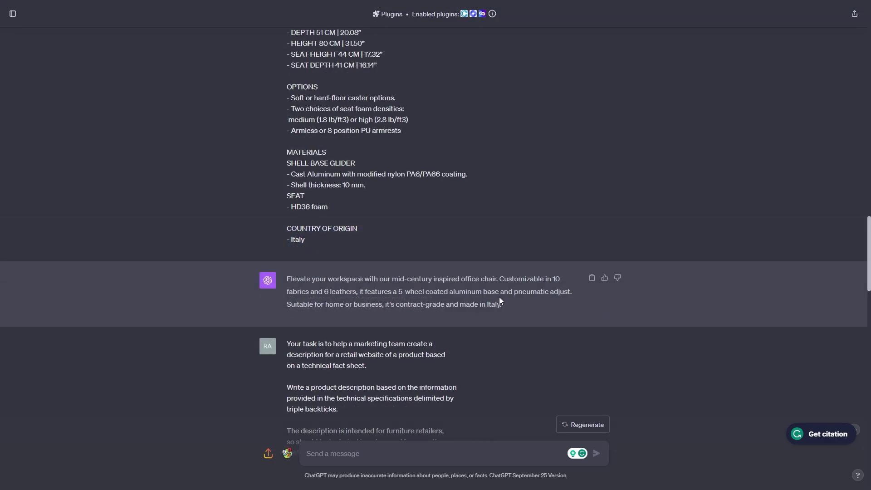
scroll(499, 299, down, 15)
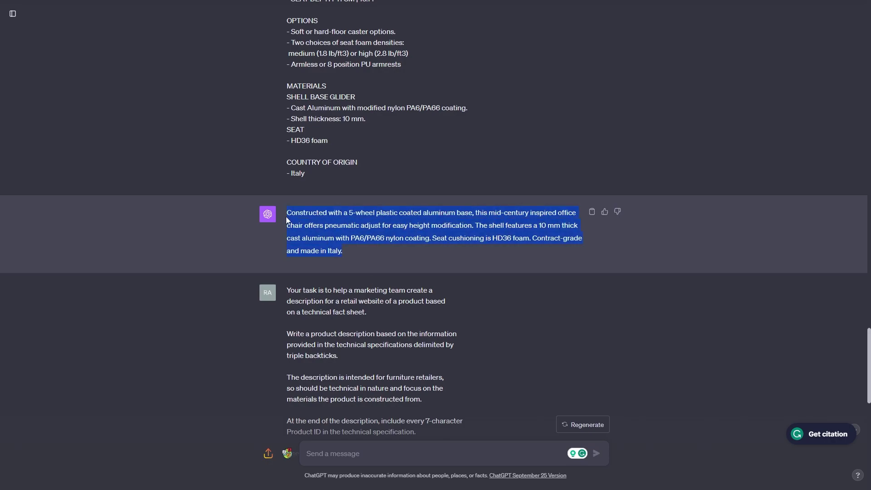
click(370, 261)
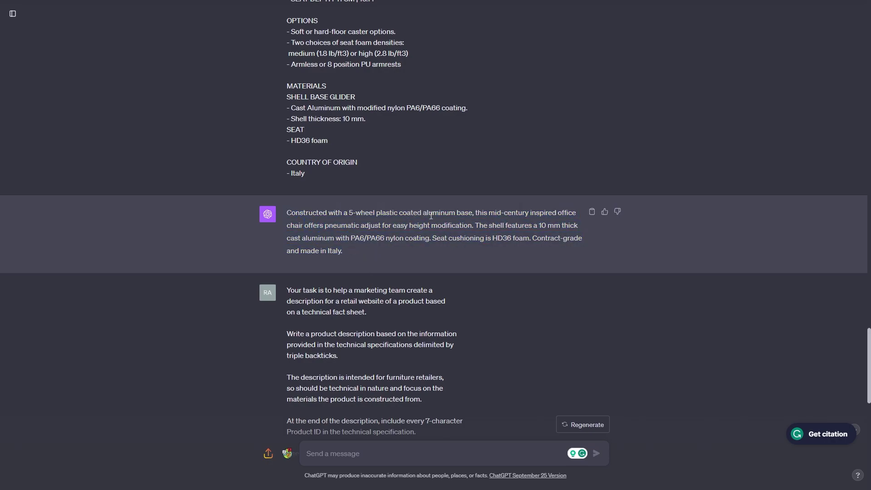
scroll(447, 290, down, 15)
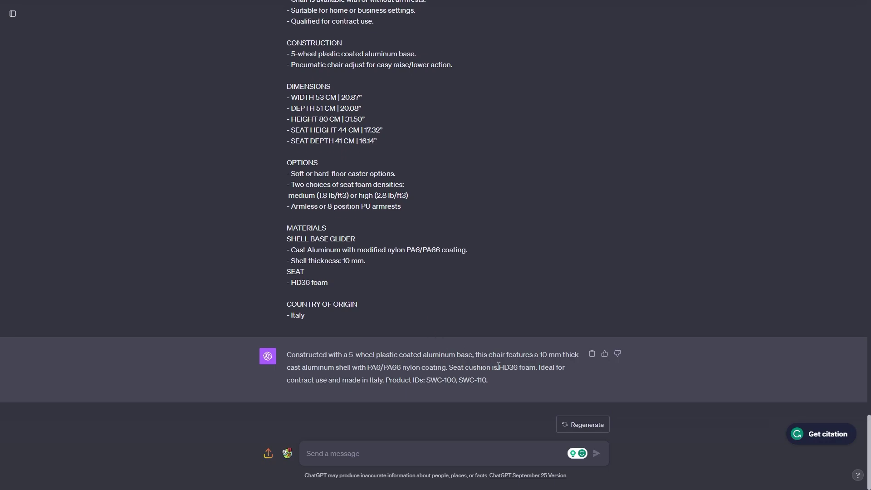